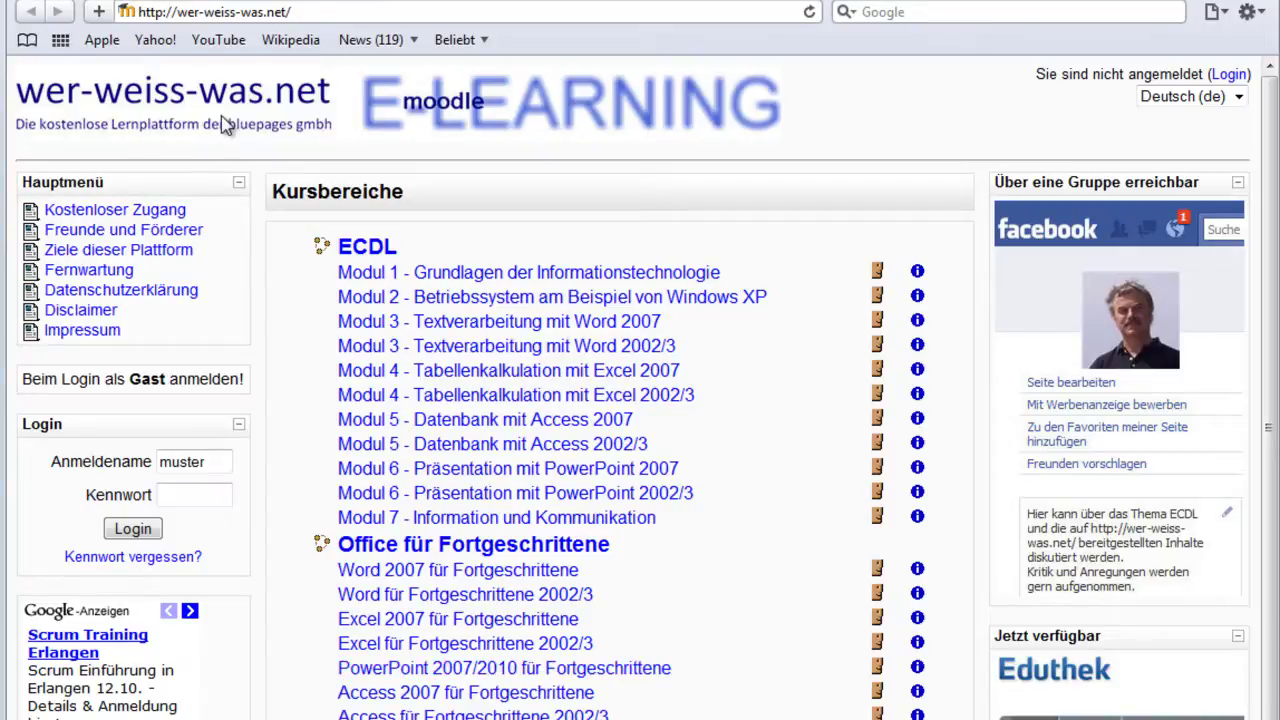
Step: Open the PowerPoint 2007/2010 für Fortgeschrittene course and log in as a guest
click(545, 670)
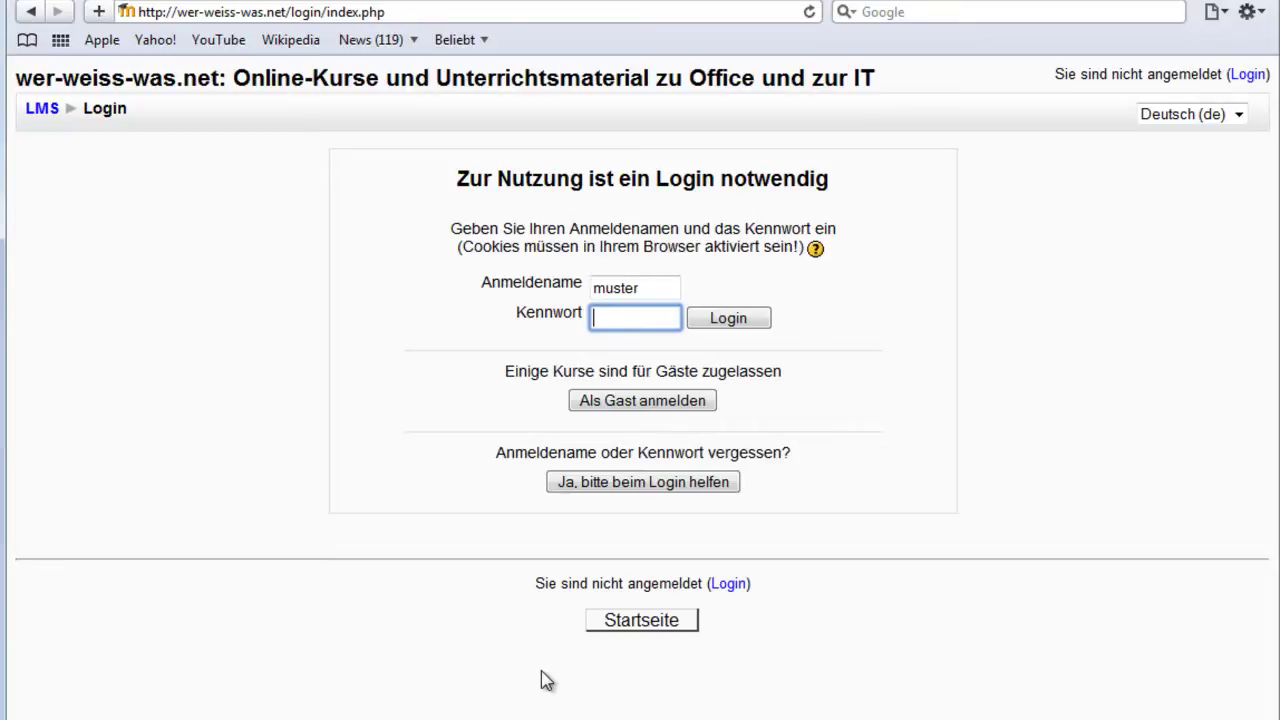
click(640, 403)
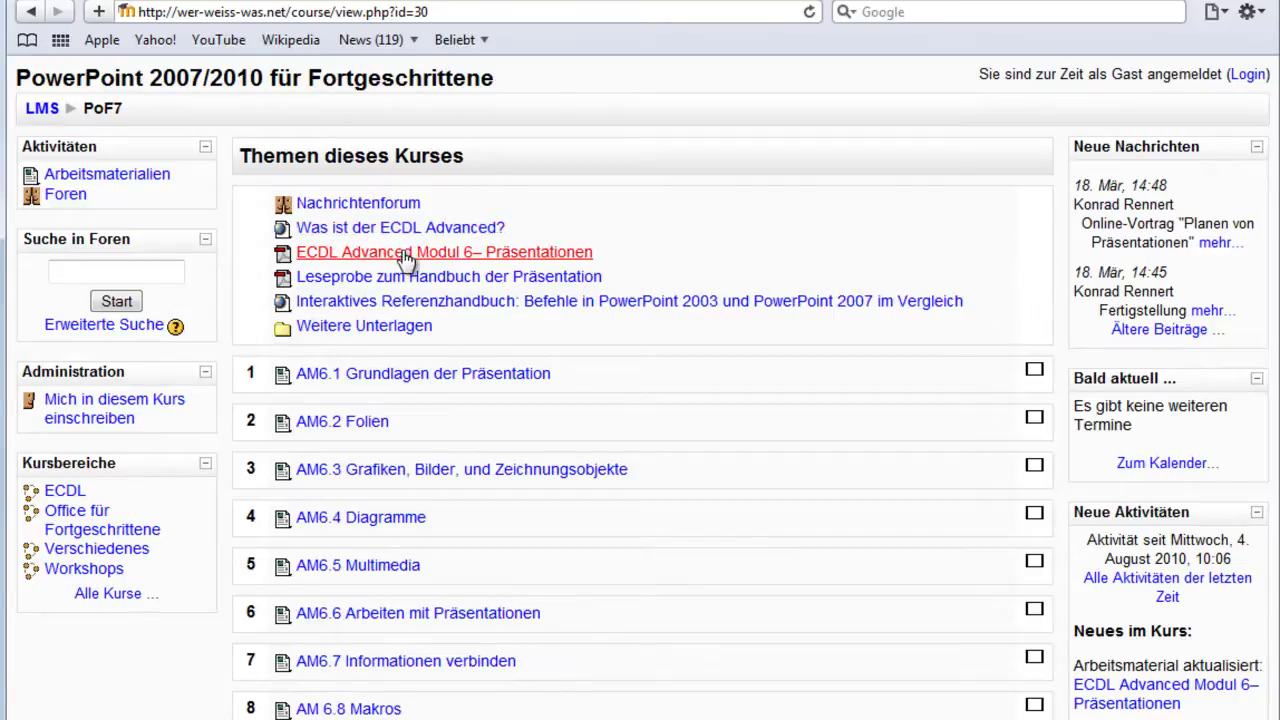
Step: Open the ECDL Advanced Modul 6– Präsentationen syllabus from the course topics block
click(405, 259)
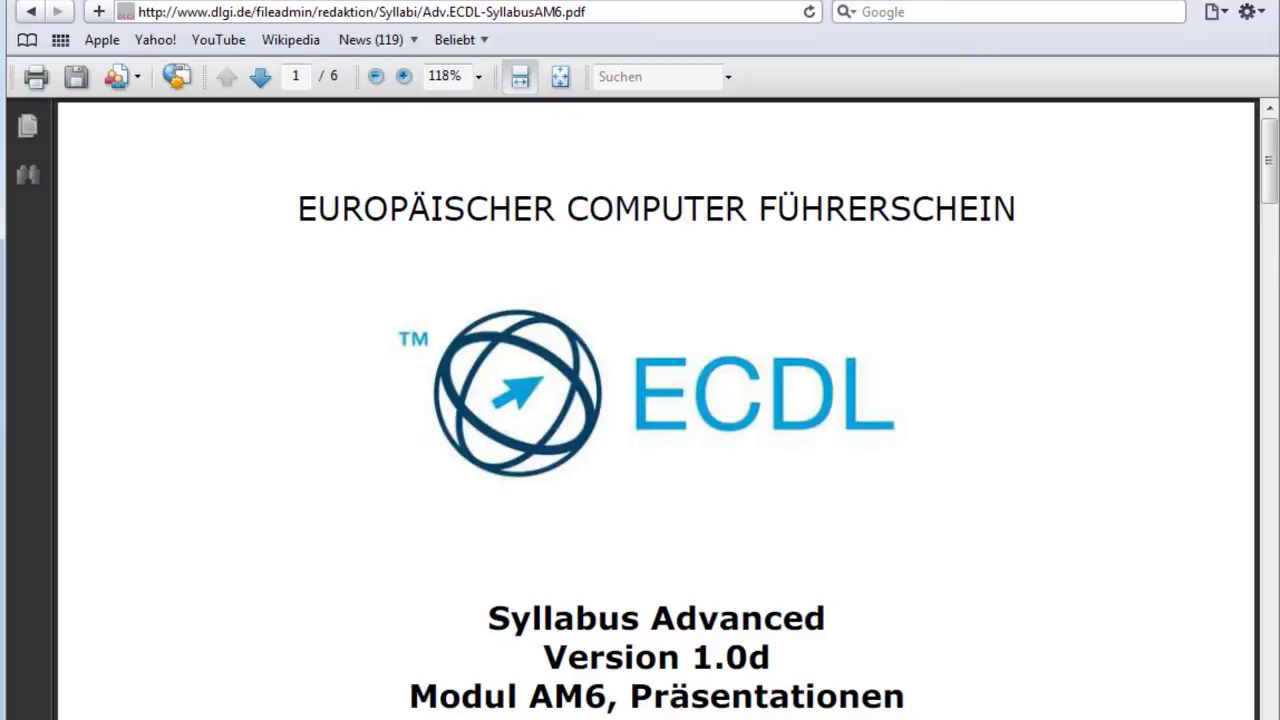
Step: Read the AM6 syllabus PDF down to page 2, then go back to the course page
scroll(656, 400, down, 10)
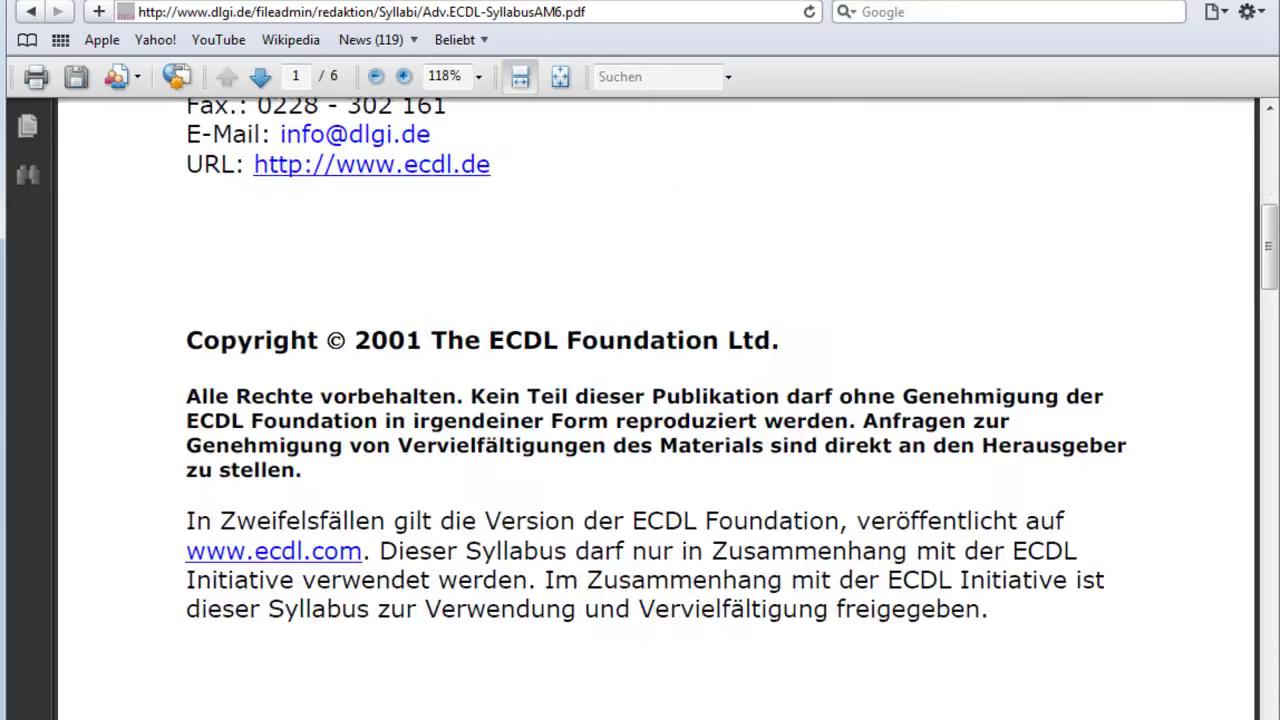
scroll(656, 400, down, 10)
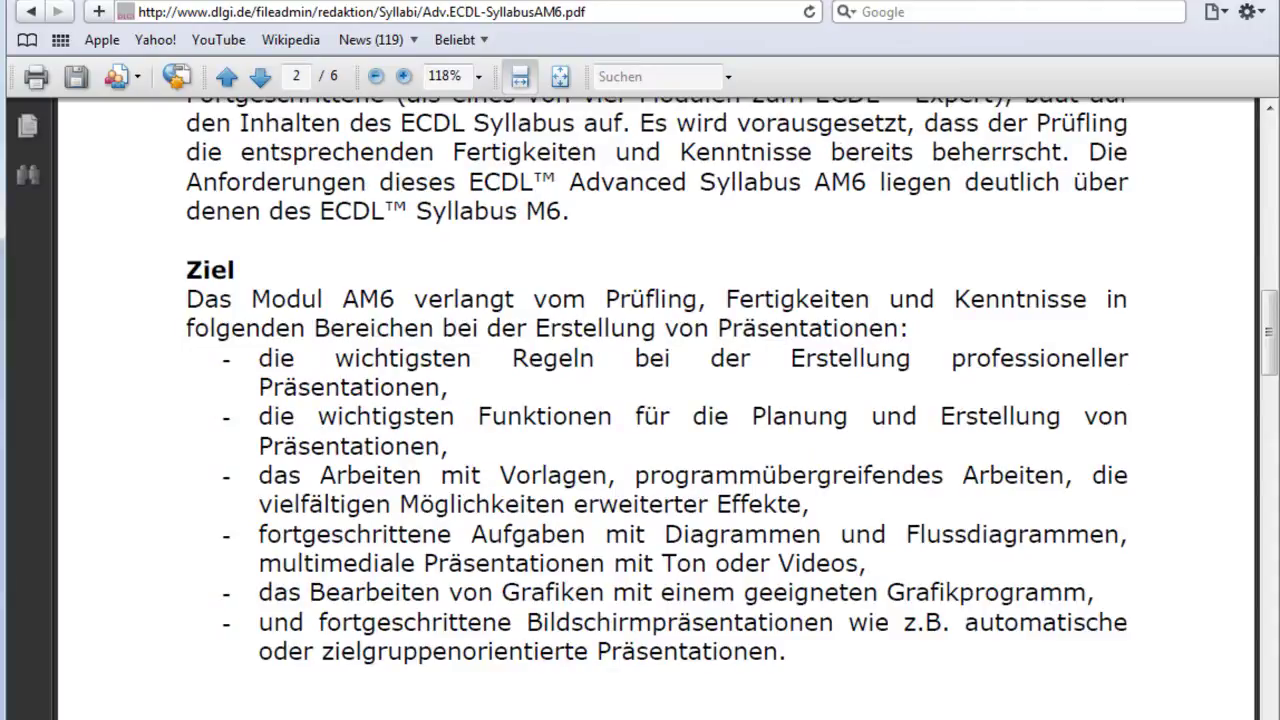
scroll(656, 400, down, 10)
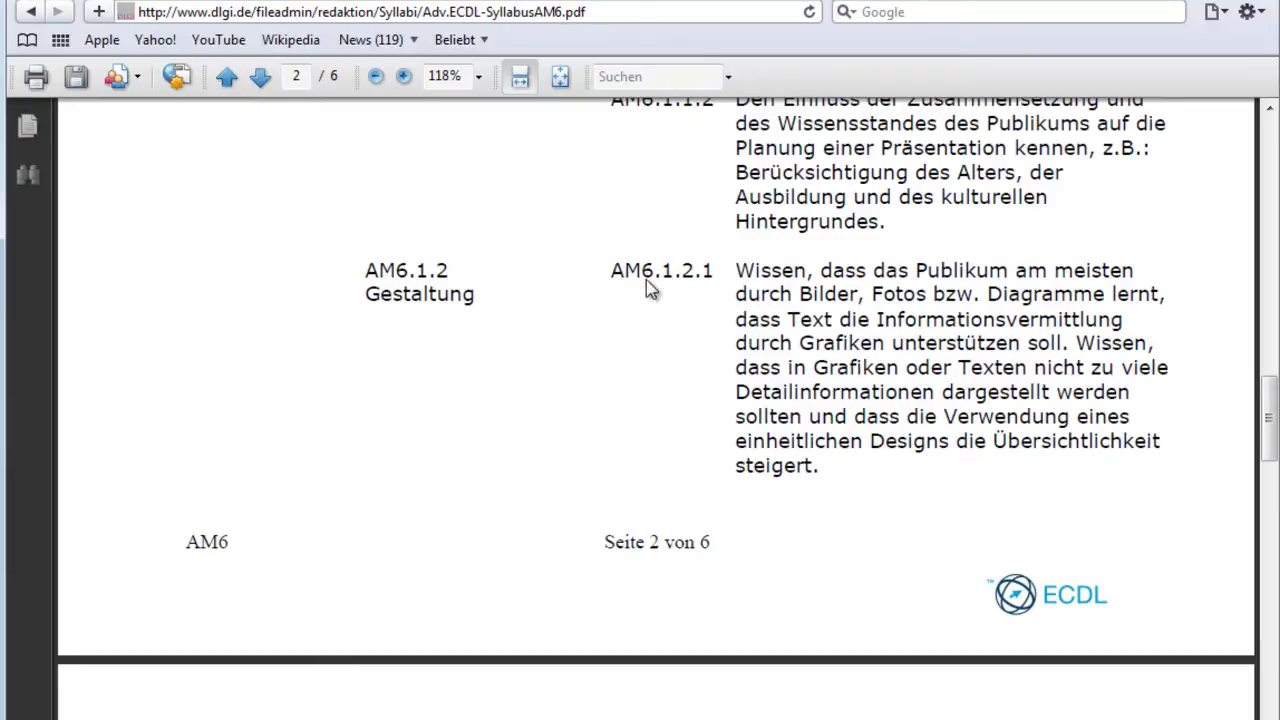
click(32, 14)
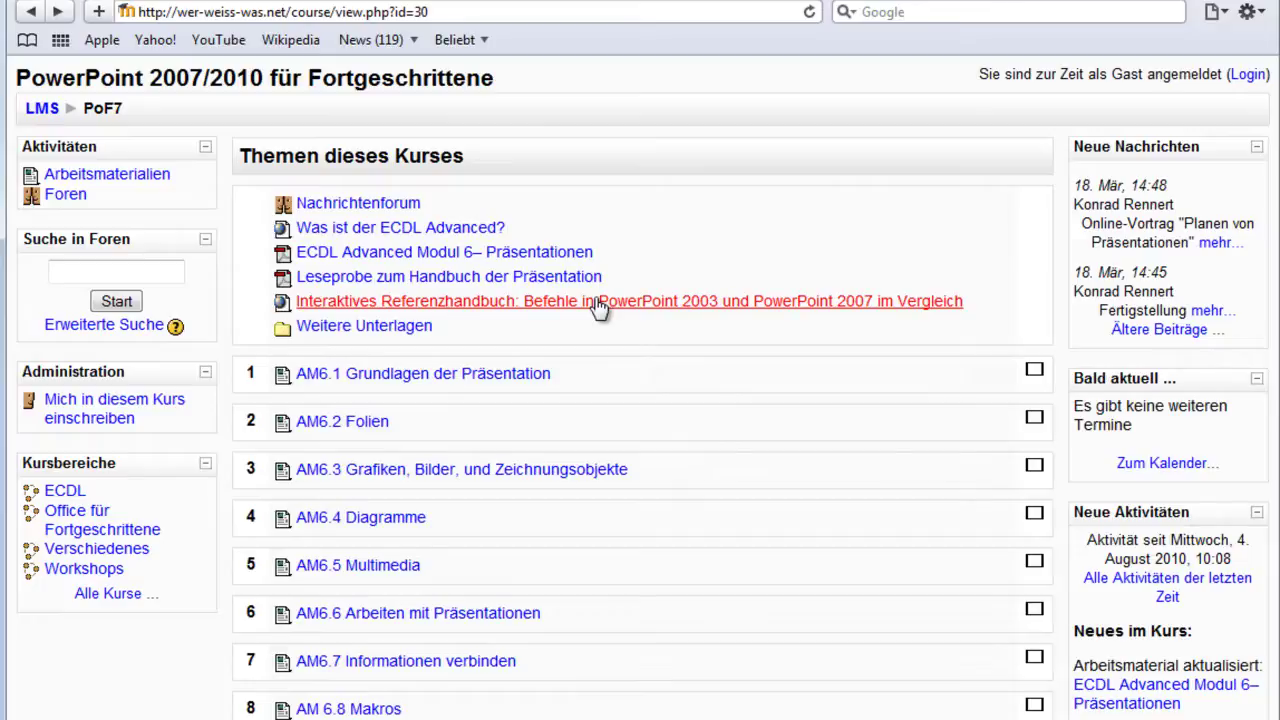
click(598, 308)
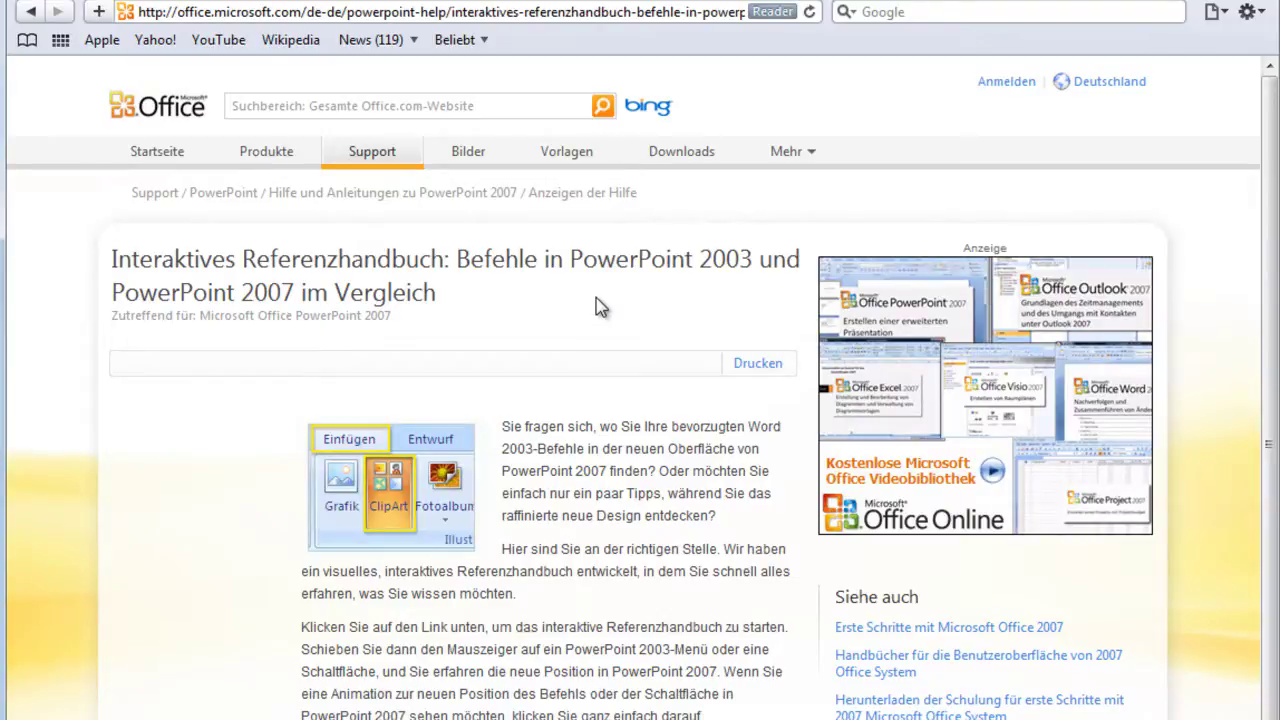
scroll(617, 455, down, 3)
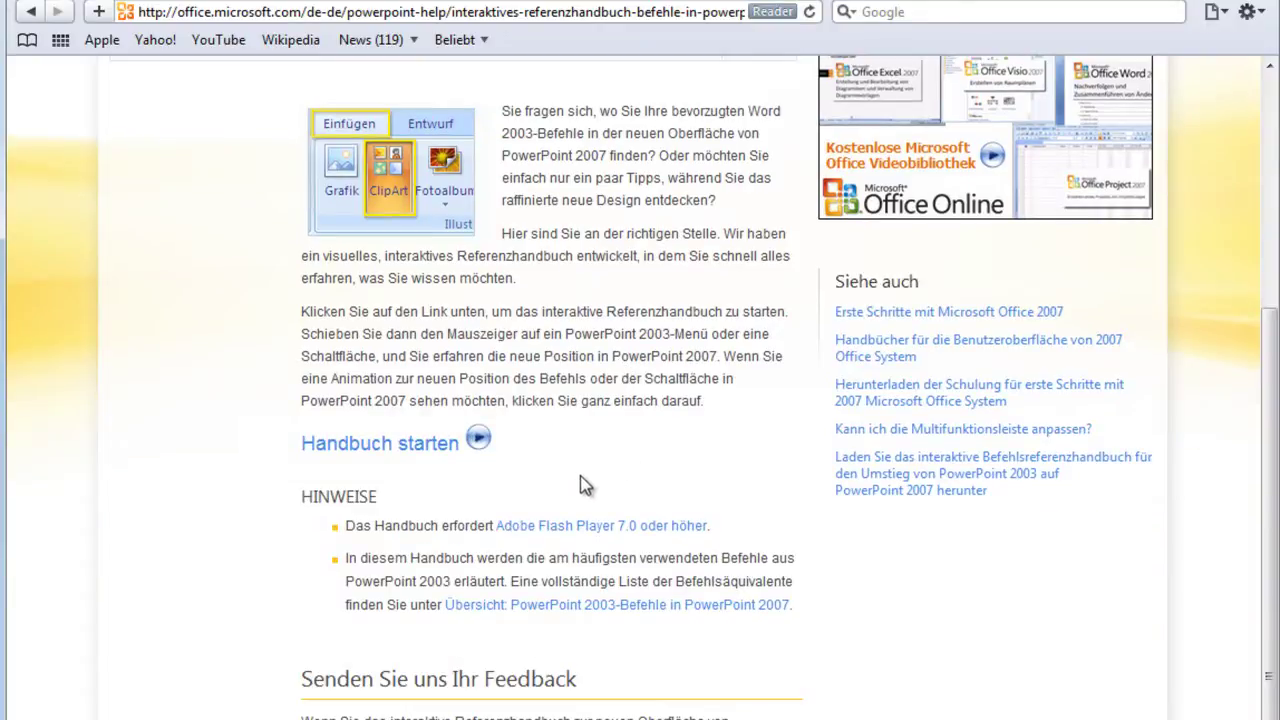
scroll(588, 448, up, 3)
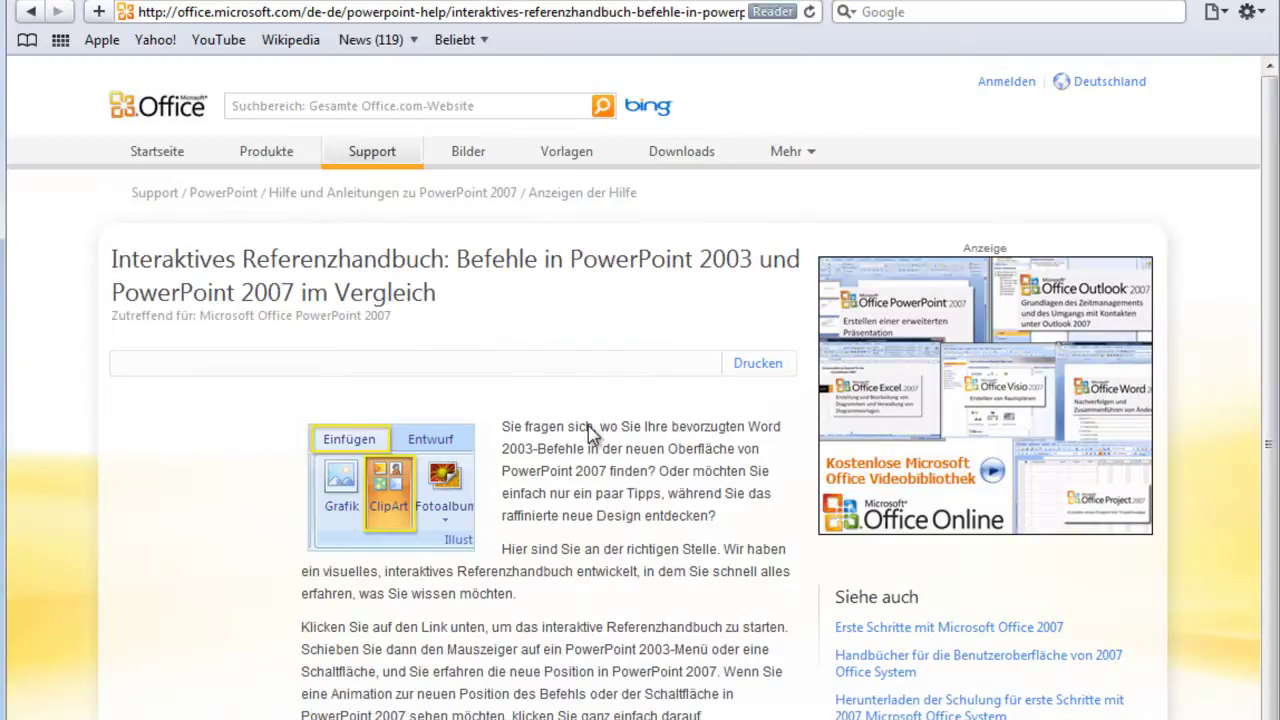
click(32, 12)
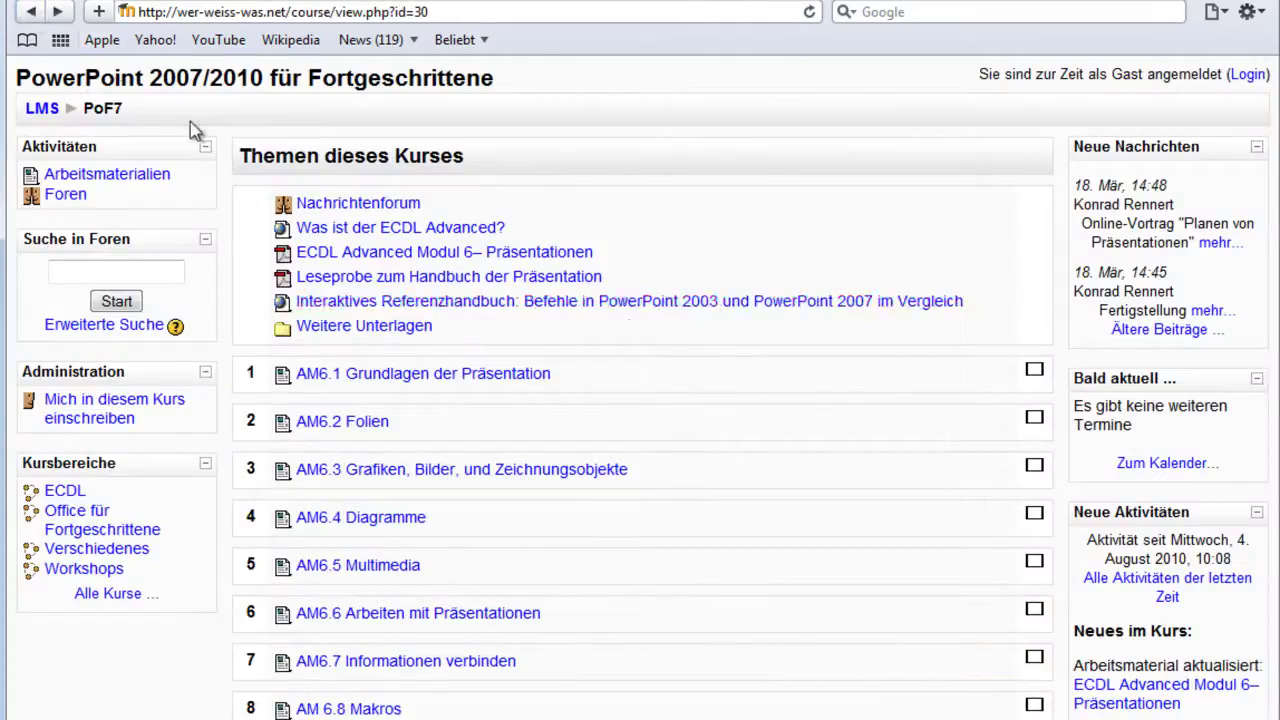
click(371, 330)
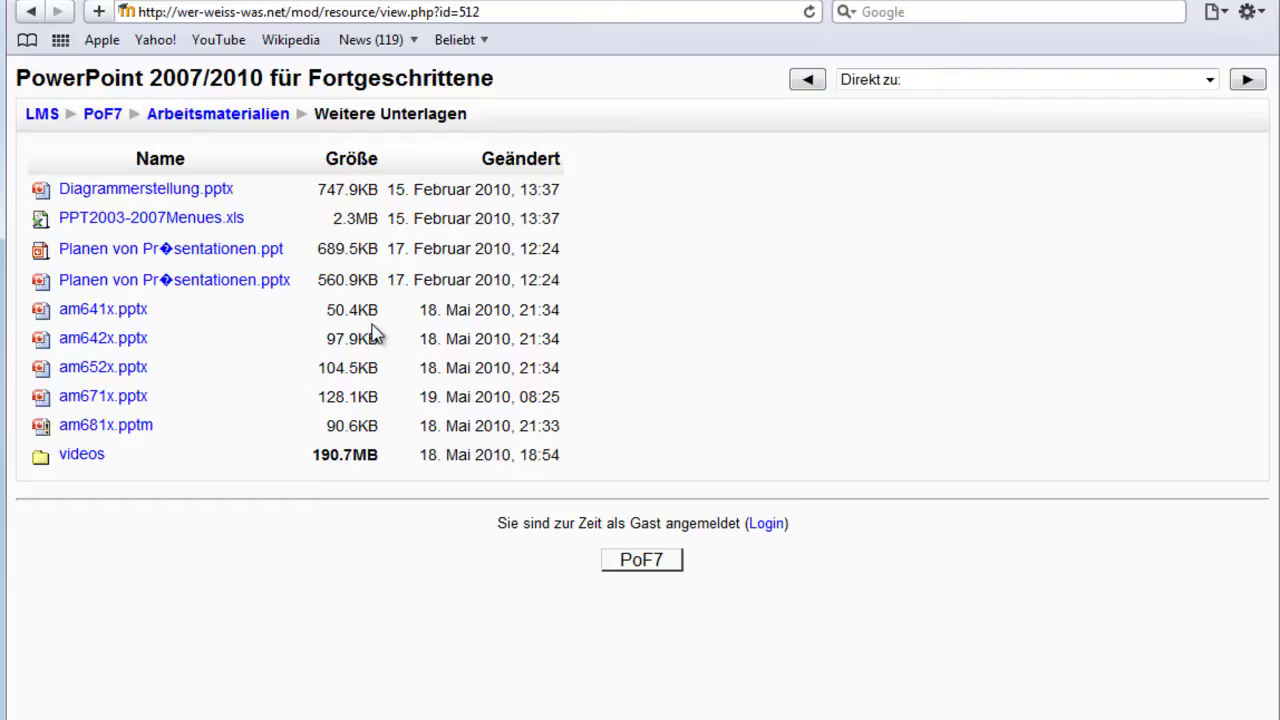
click(115, 118)
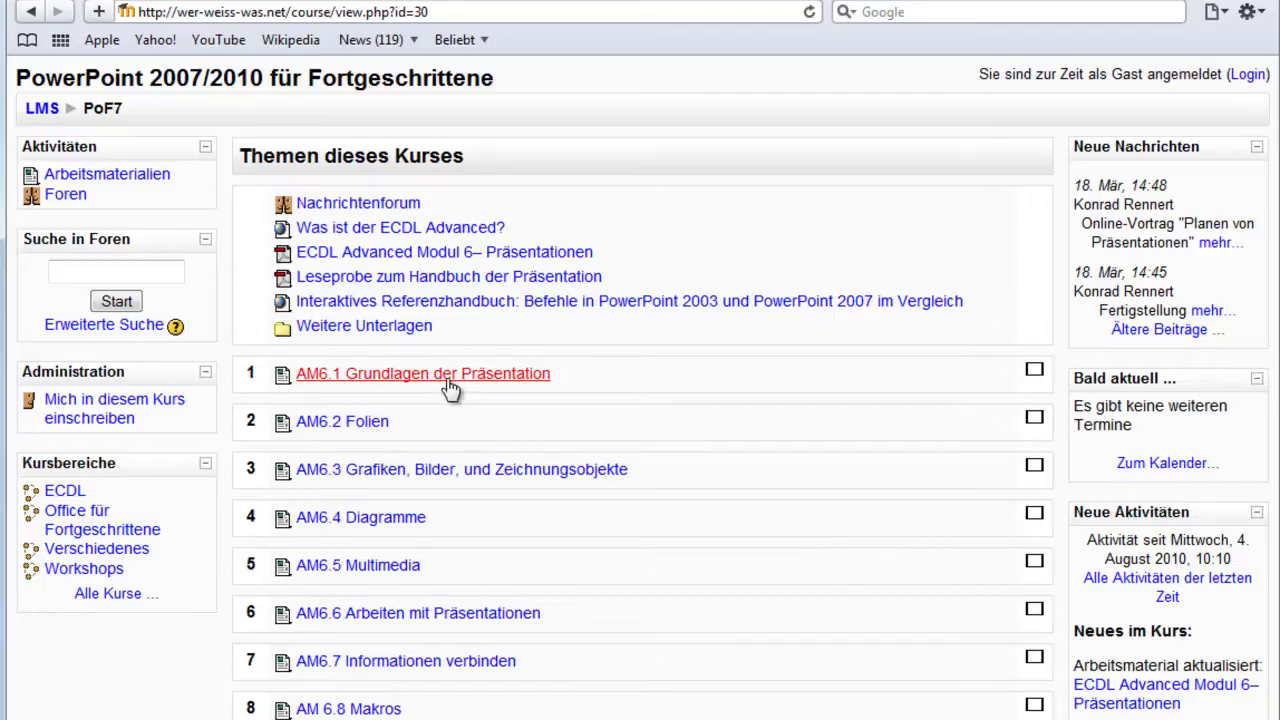
Step: Open the AM6.1 Grundlagen der Präsentation topic from the course section list
click(451, 382)
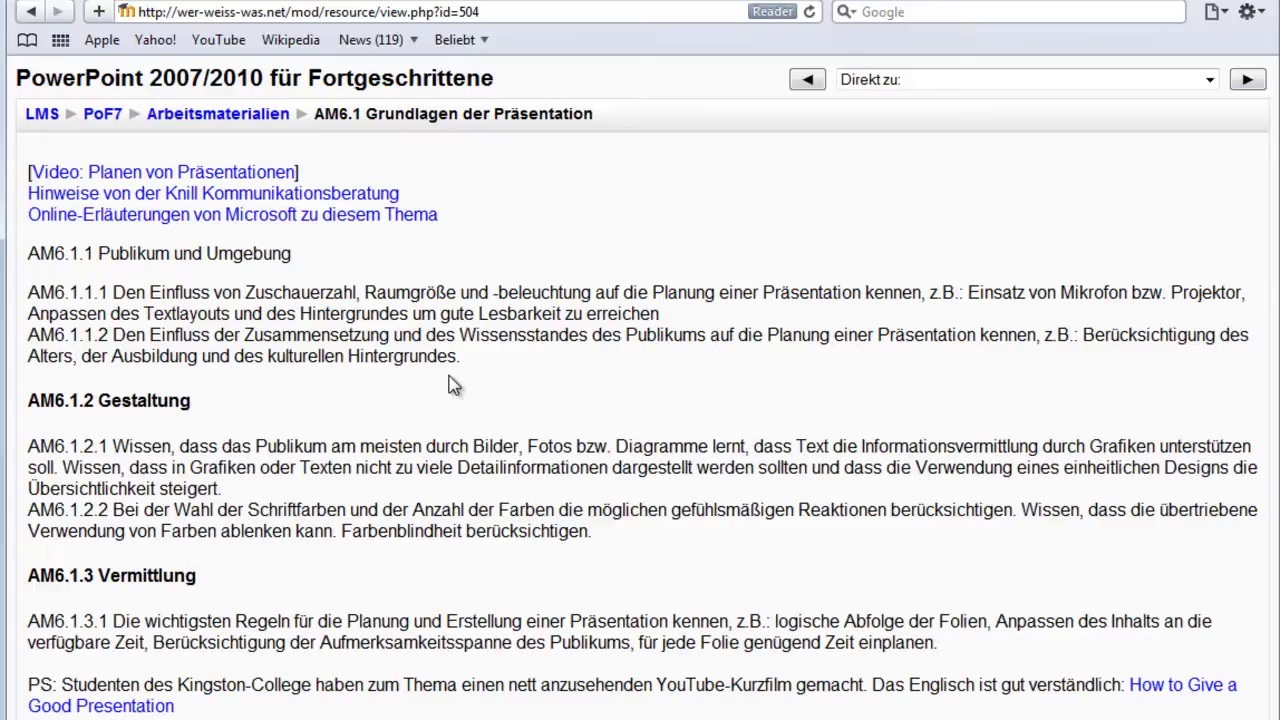
click(250, 193)
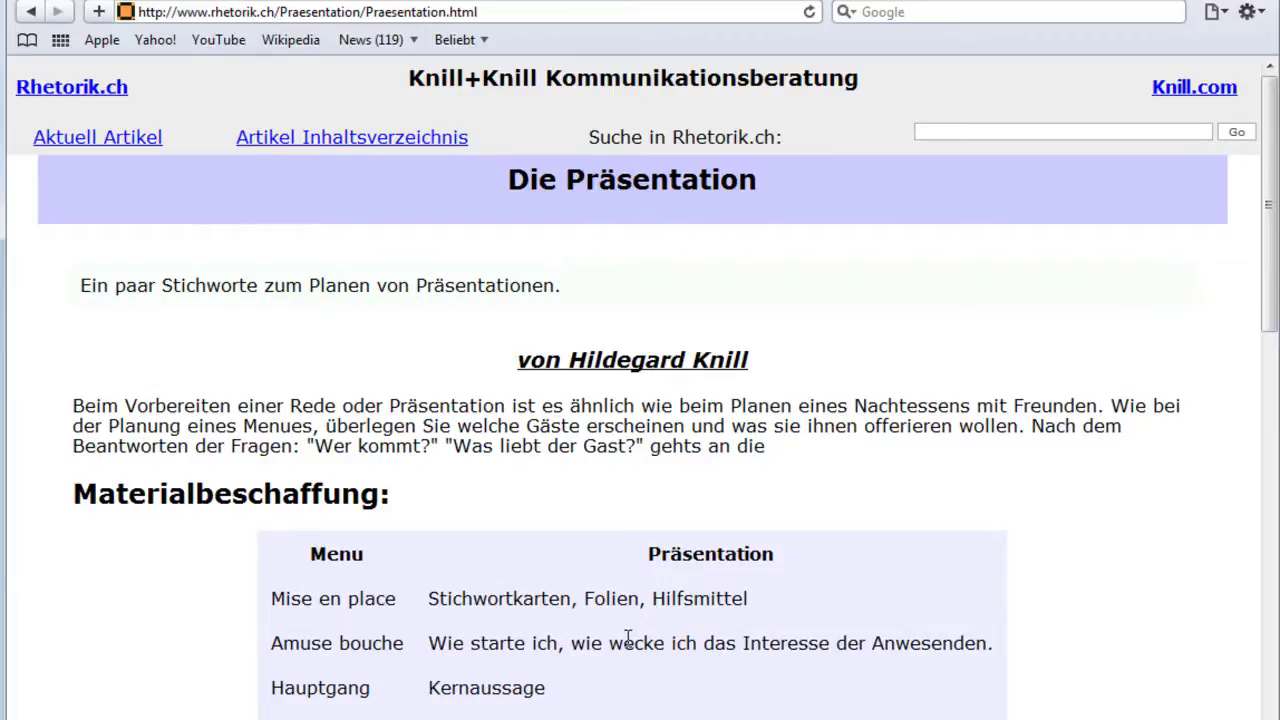
scroll(628, 638, down, 5)
scroll(628, 638, down, 5)
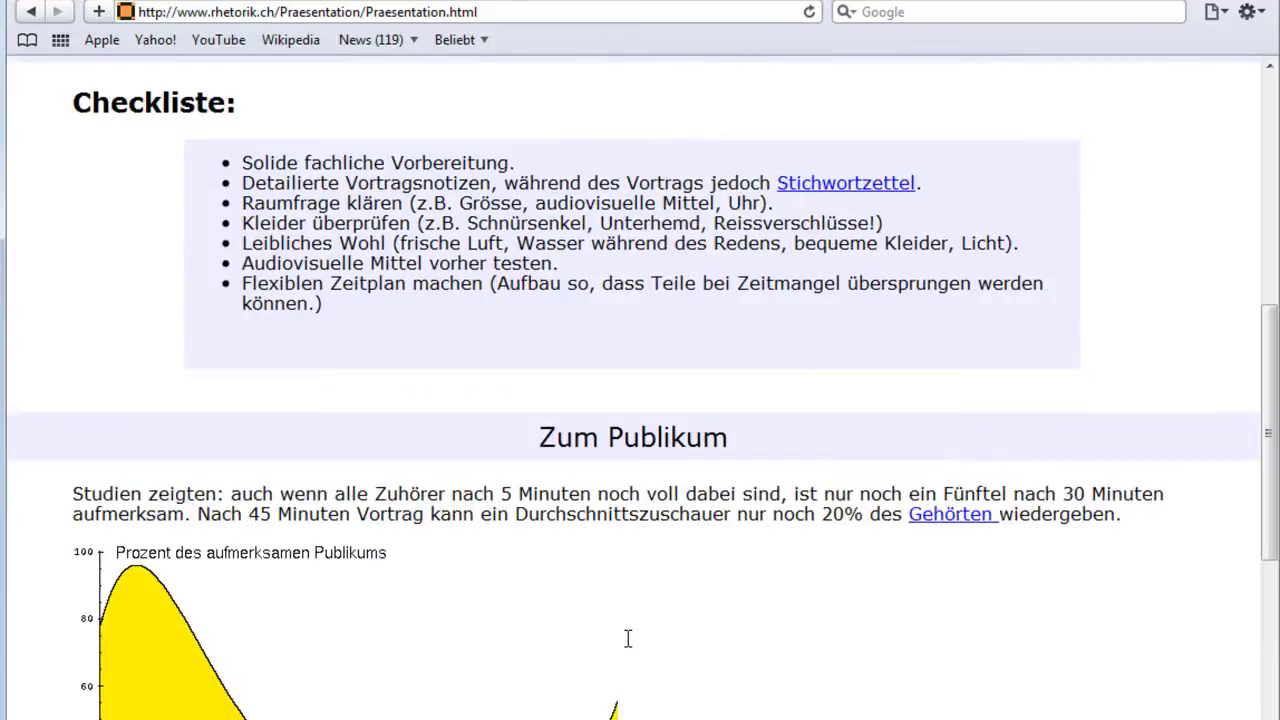
click(33, 14)
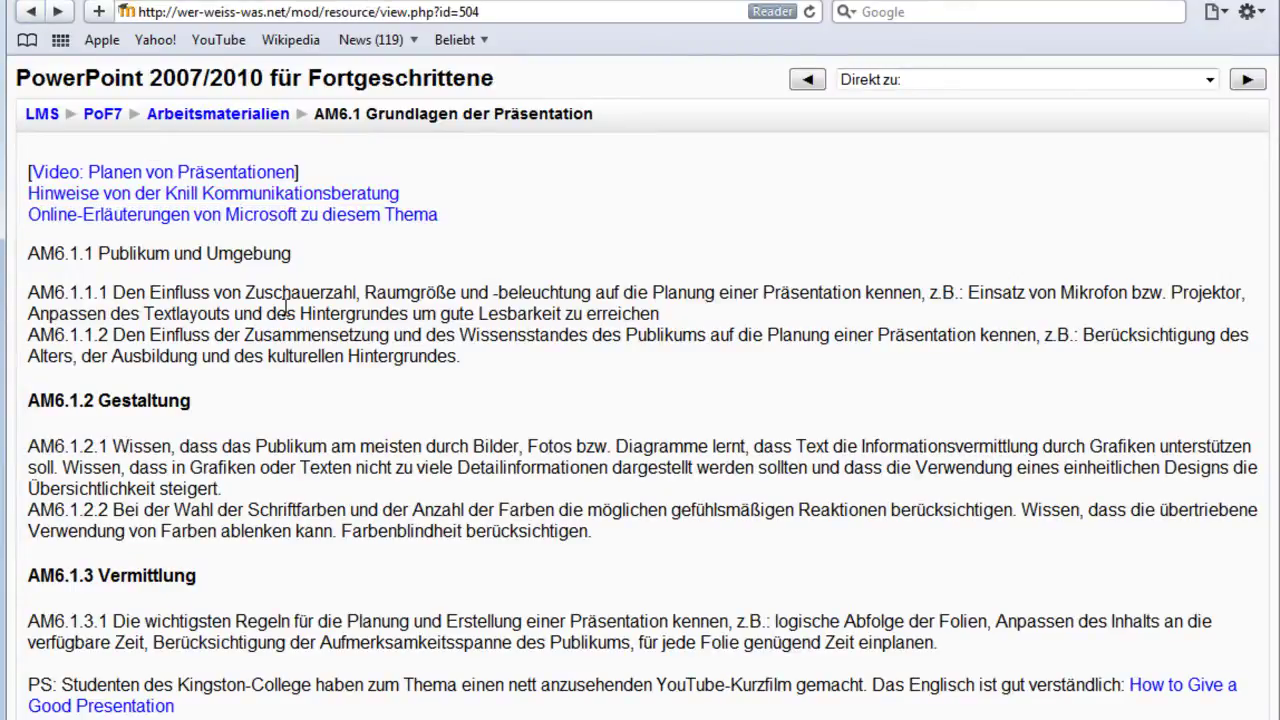
click(260, 224)
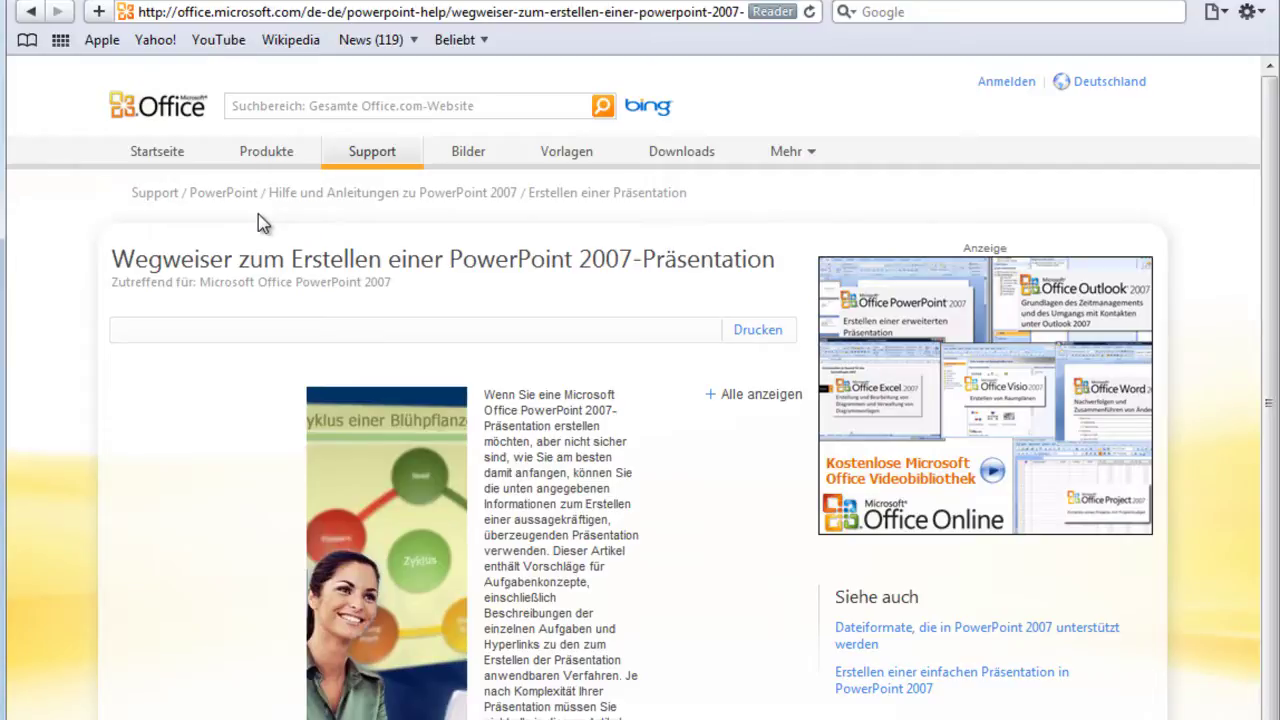
click(31, 13)
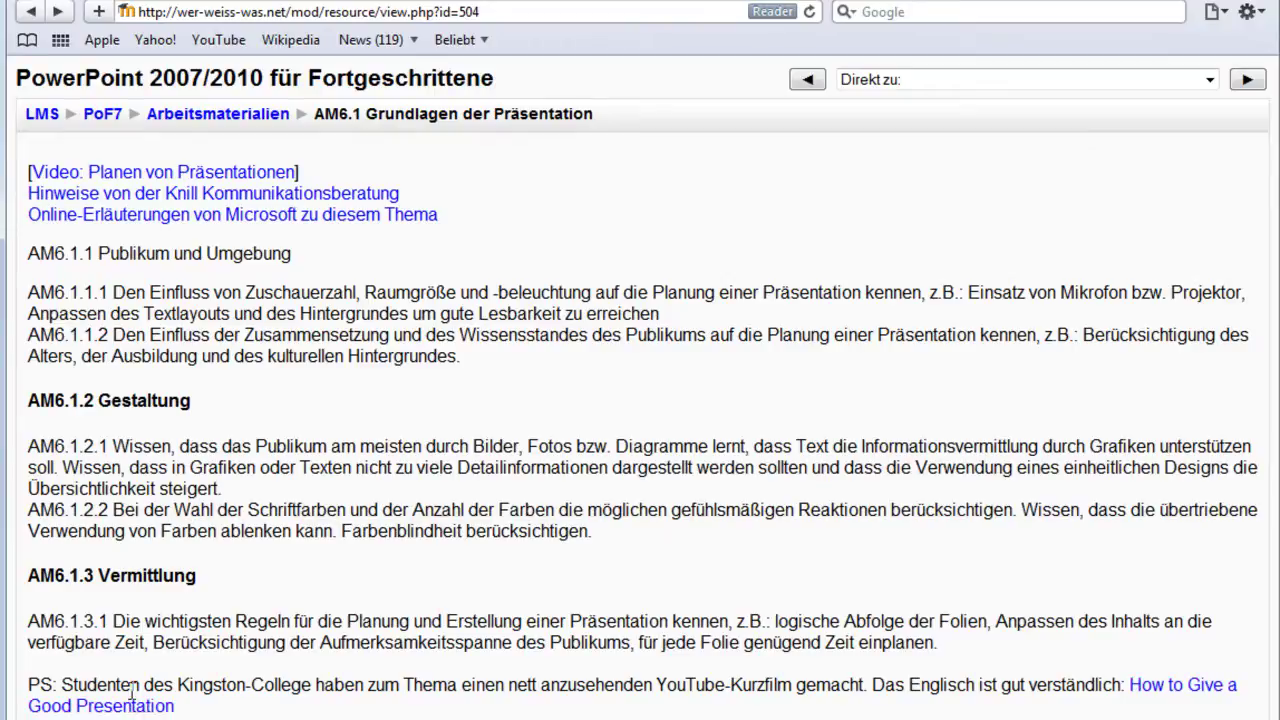
Step: Return to the PoF7 course overview via the breadcrumb and open the AM6.5 Multimedia topic
click(104, 115)
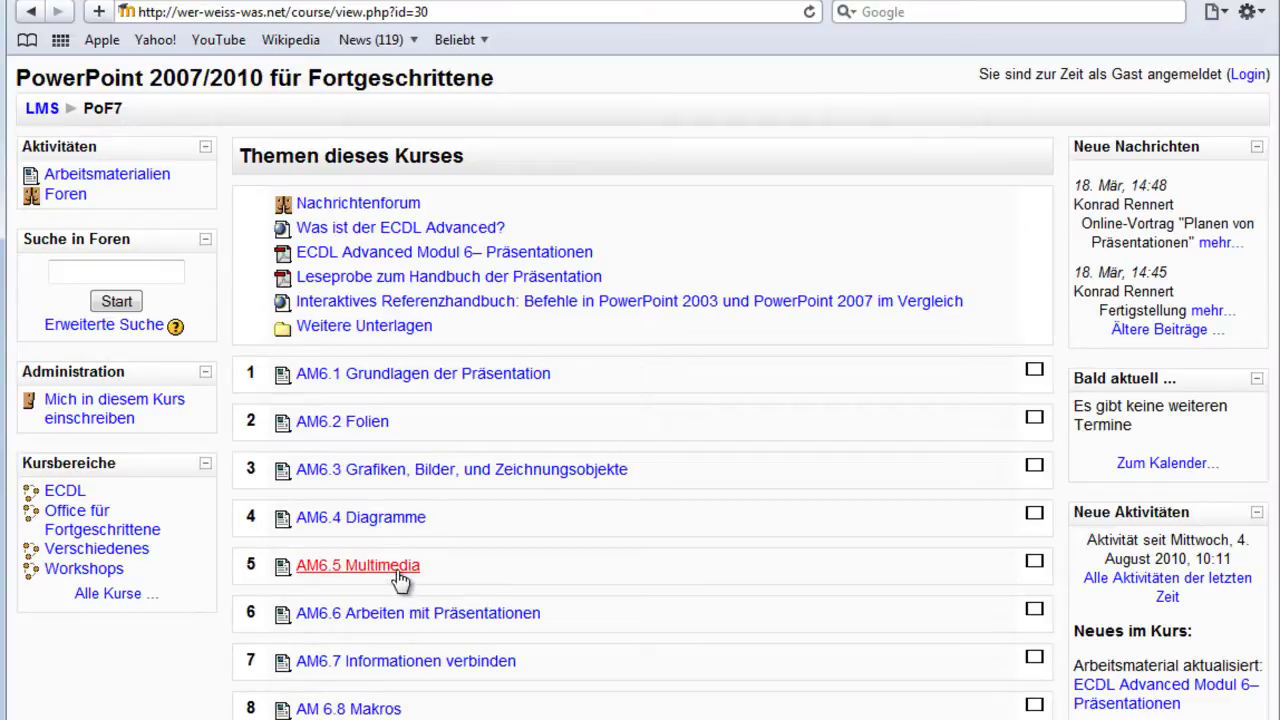
click(399, 575)
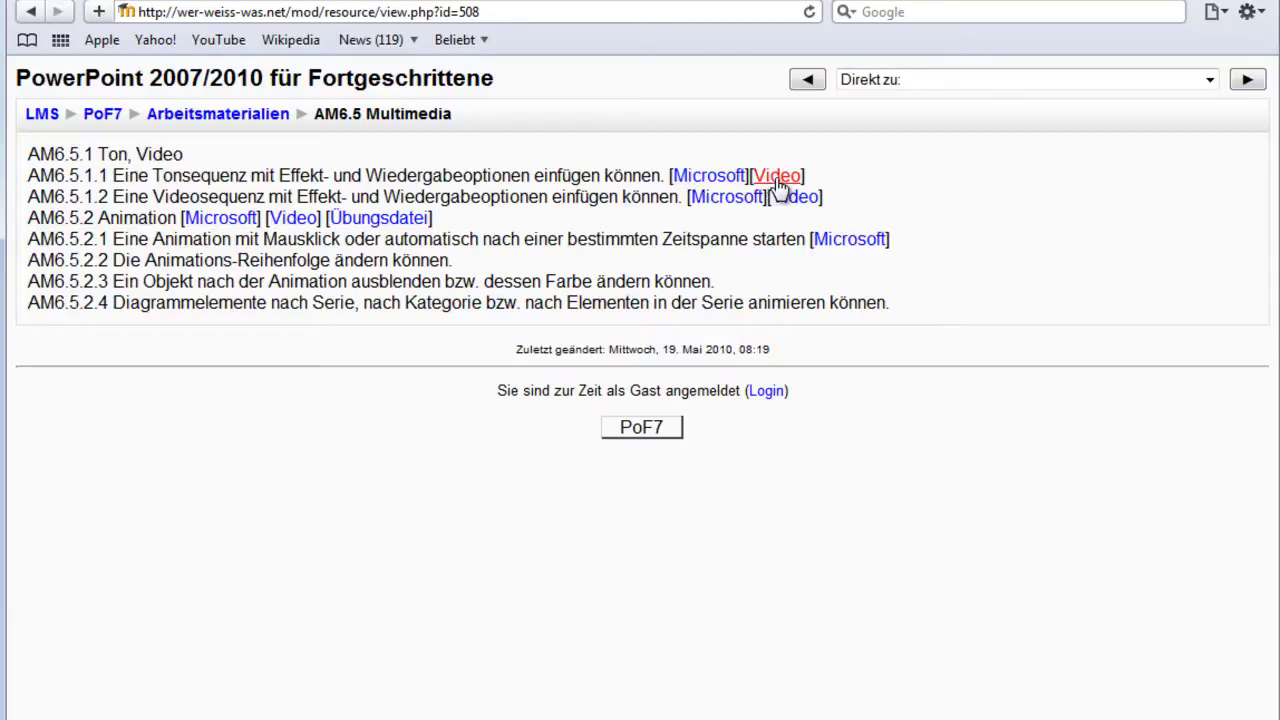
Step: Play the AM6.5.1.1 sound-sequence tutorial video, skipping ahead to its audio options part
click(778, 184)
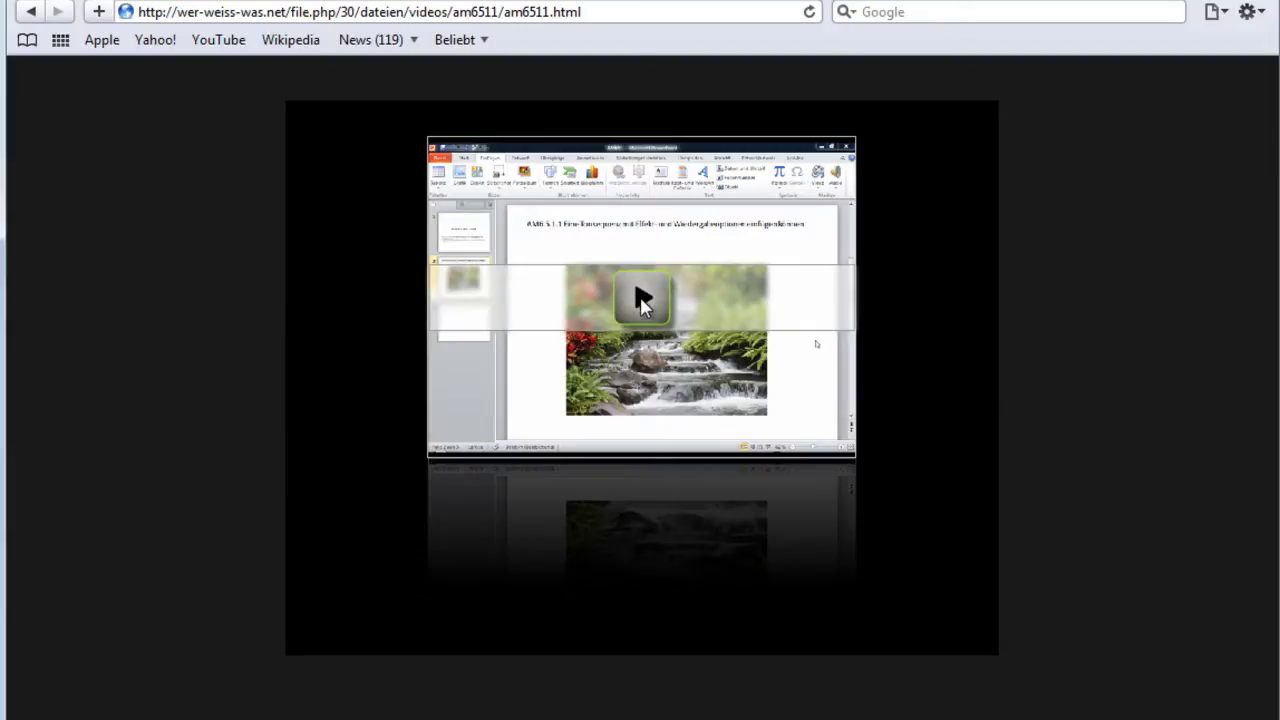
click(637, 292)
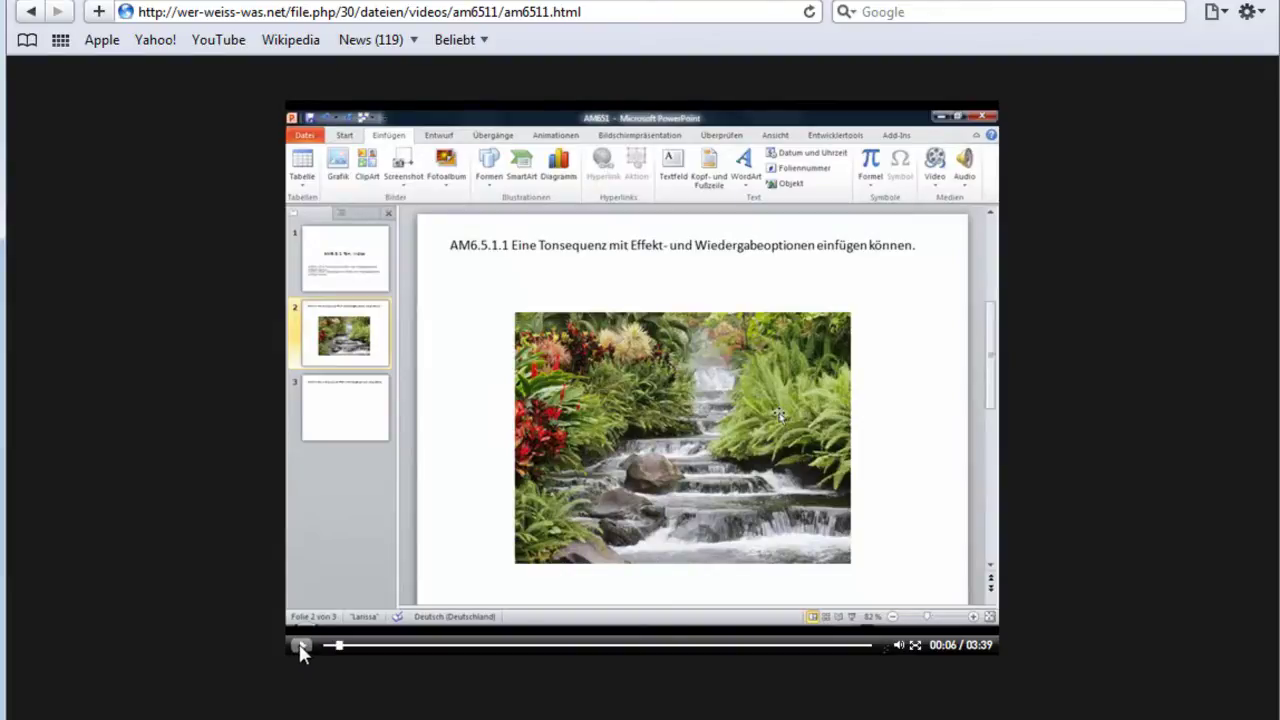
mouse_move(330, 646)
mouse_down()
mouse_move(737, 652)
mouse_move(724, 660)
mouse_up()
click(686, 661)
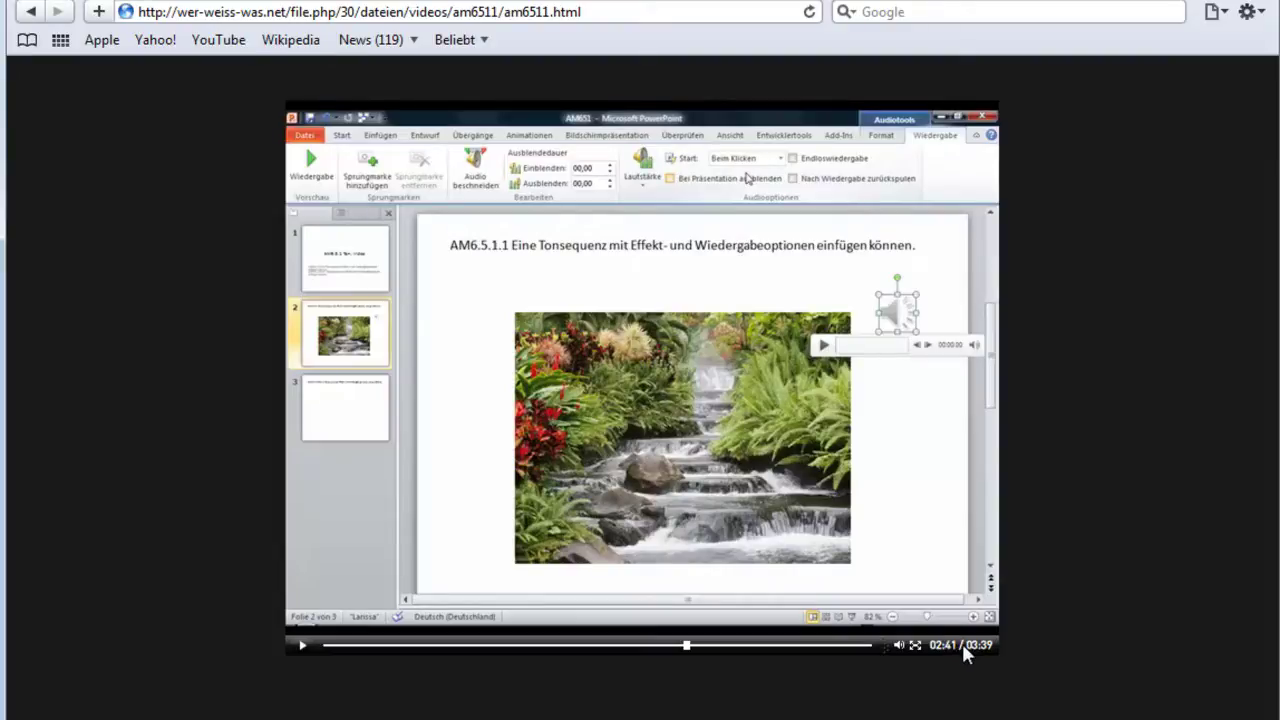
Step: Go back to AM6.5 Multimedia and download the AM6.5.2 Animation practice file am652x.pptx
click(33, 16)
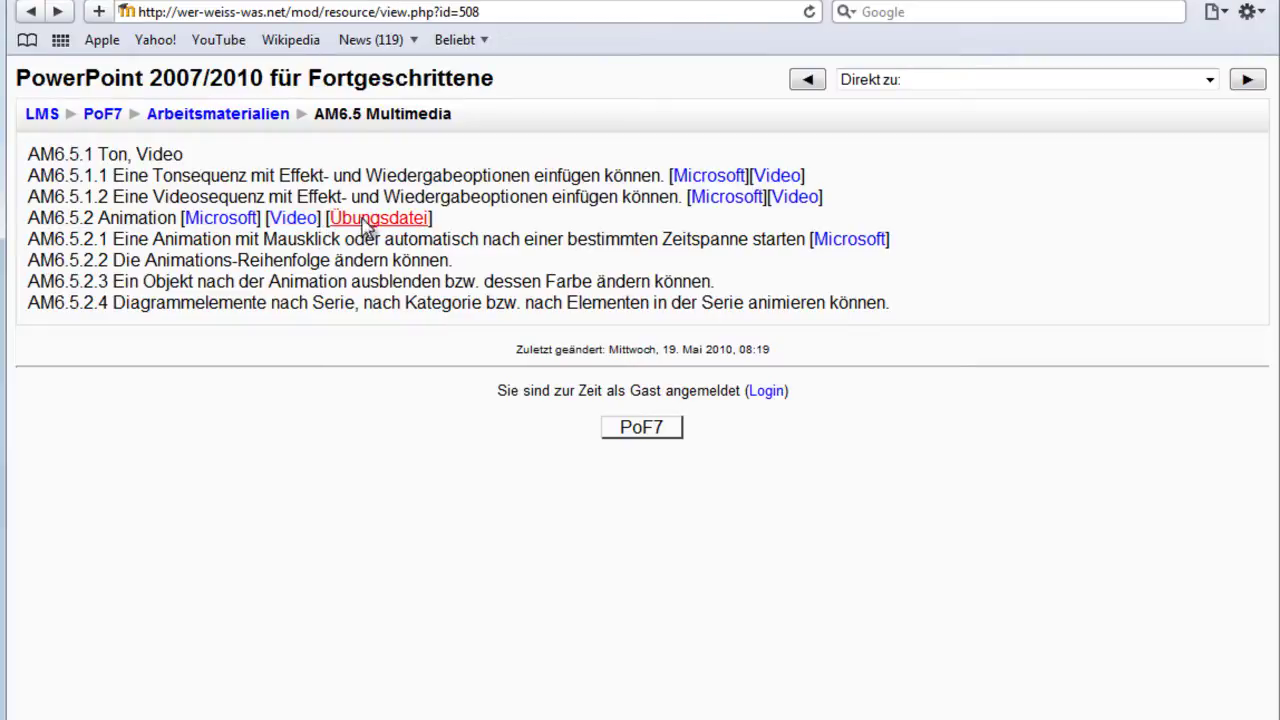
click(365, 224)
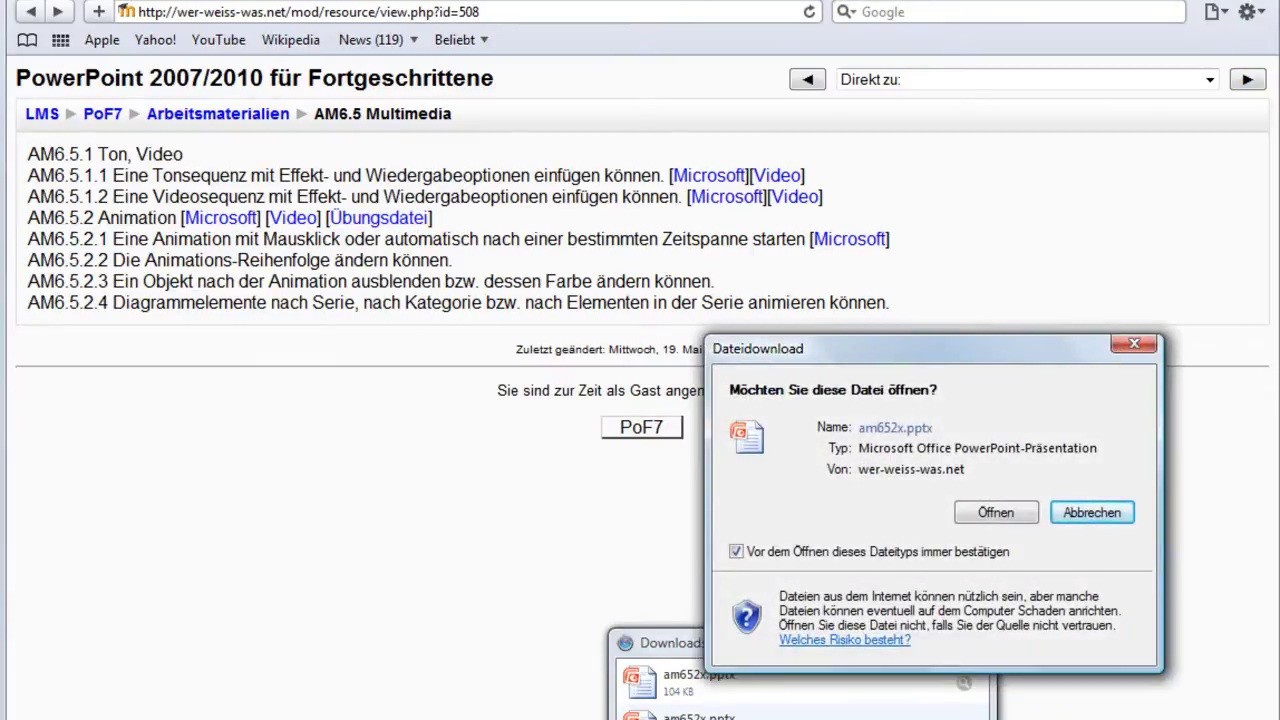
Step: Open the downloaded am652x.pptx in PowerPoint 2007 and scroll through its slides
click(990, 515)
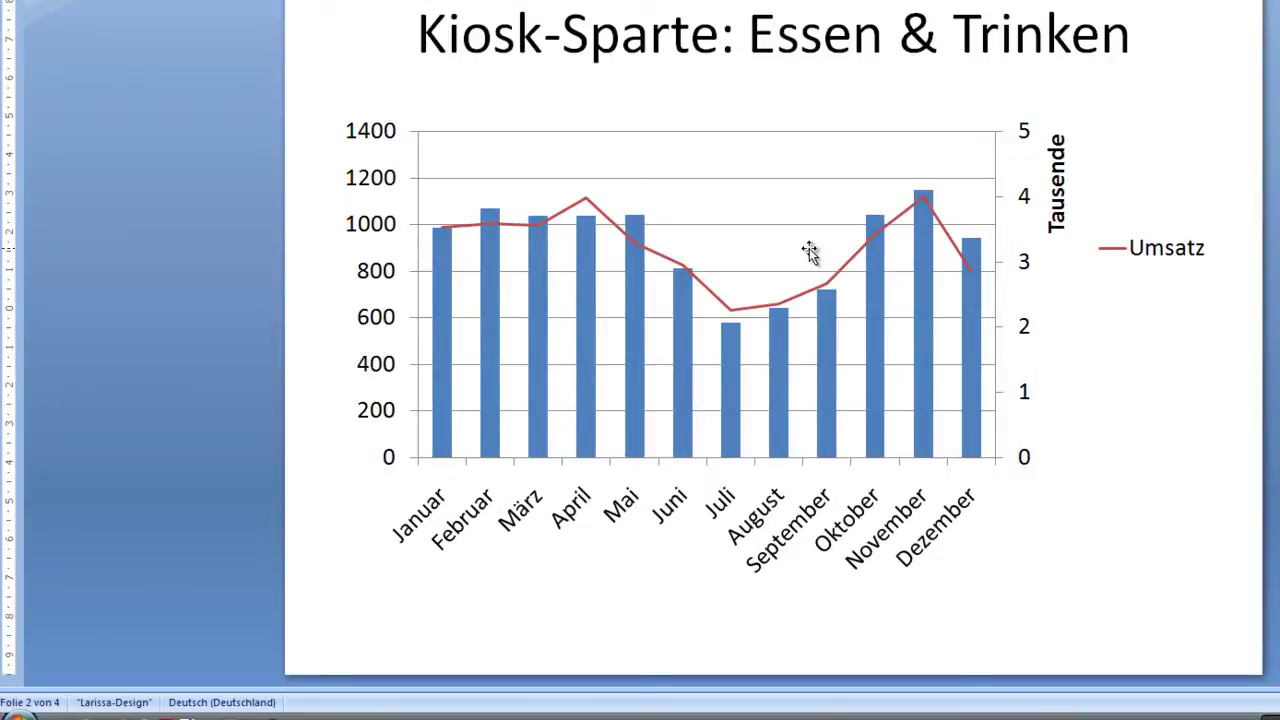
scroll(810, 252, down, 1)
scroll(812, 256, down, 1)
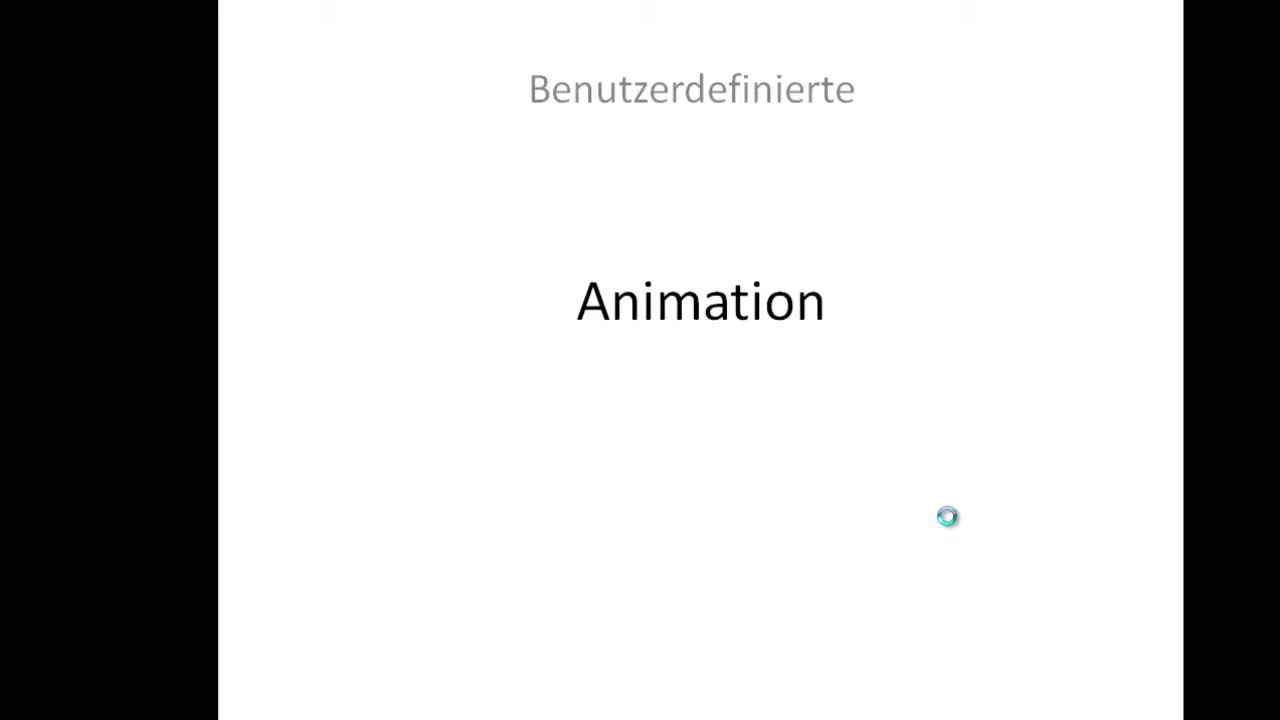
Step: Advance the slide show through the animated chart and Kiosk AG slides to the end
click(769, 380)
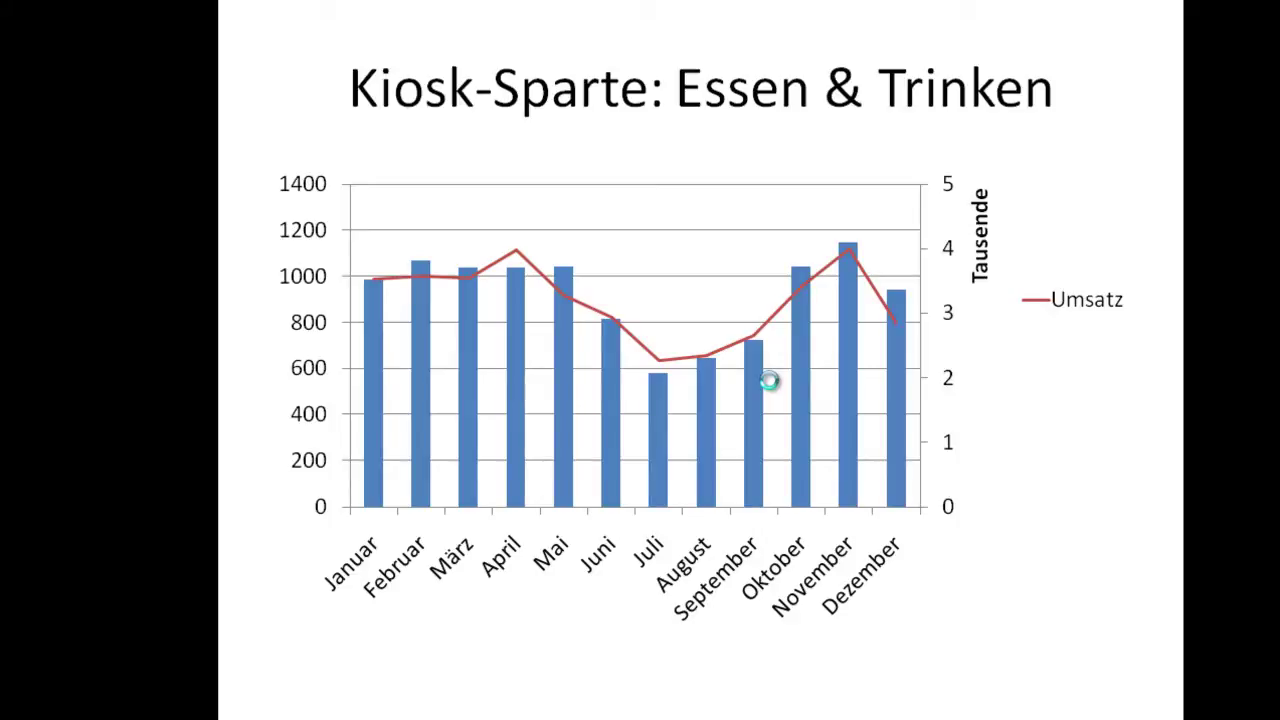
click(730, 375)
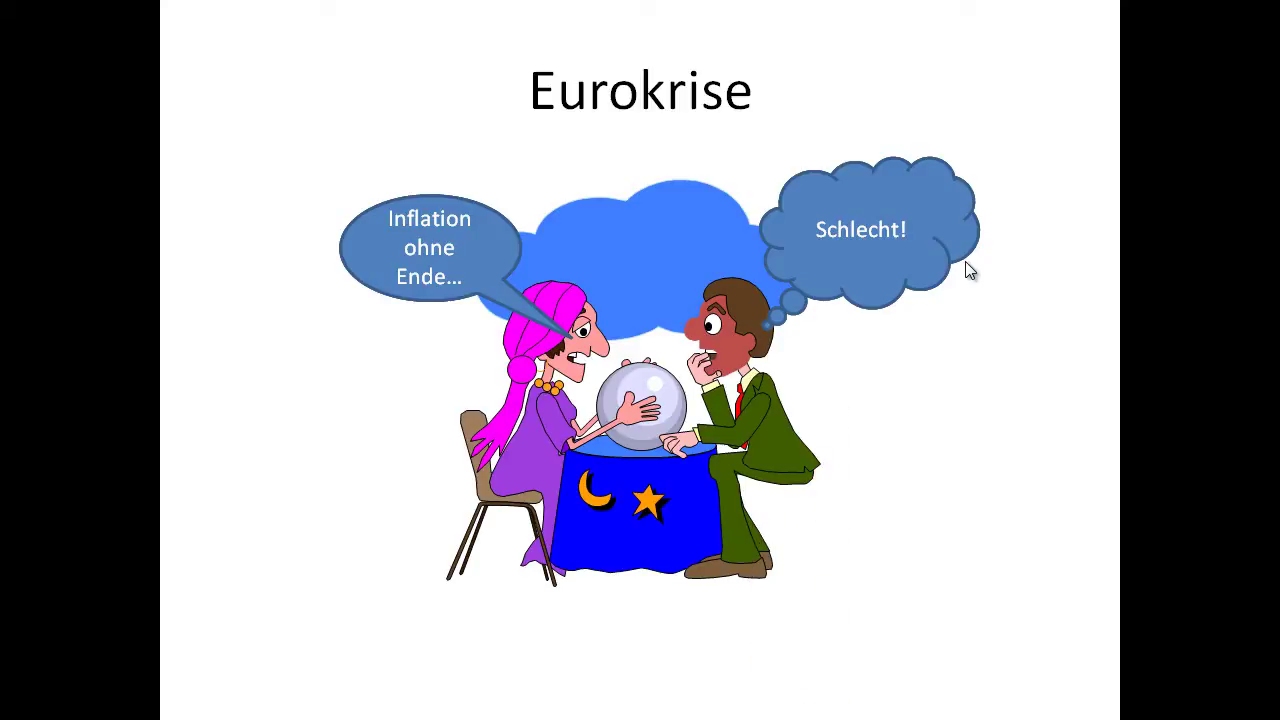
click(966, 268)
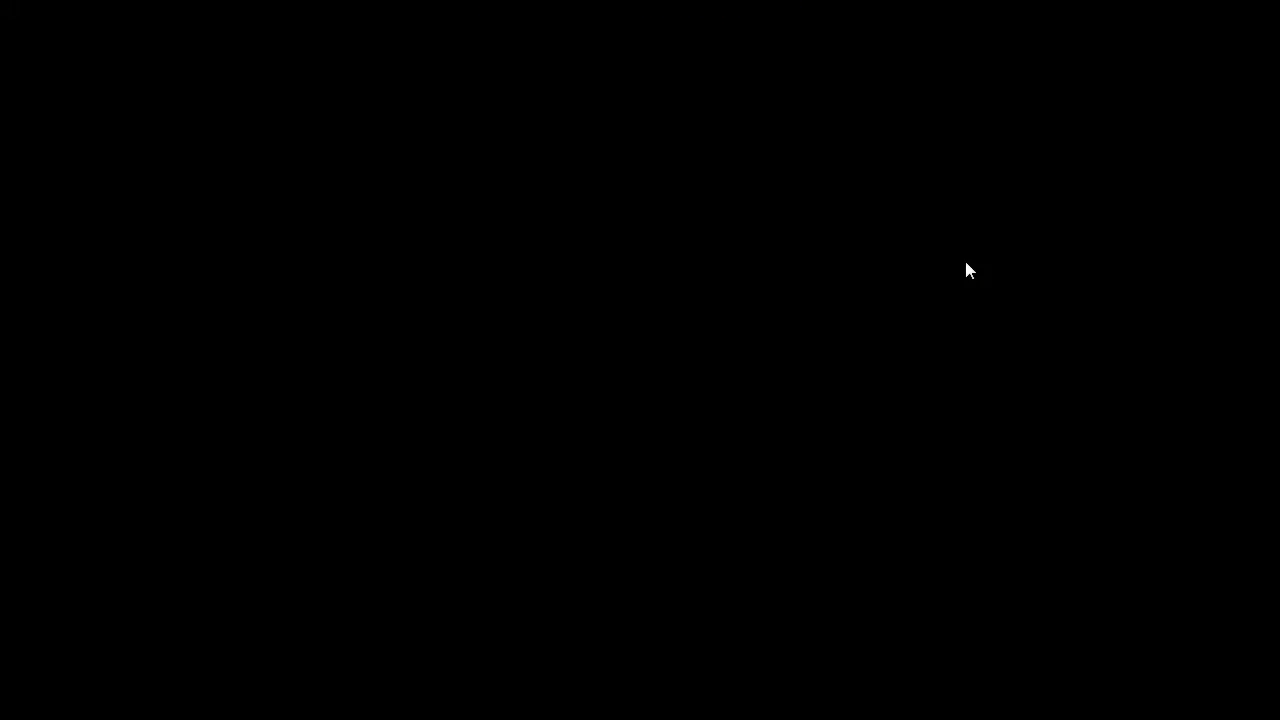
Step: Exit the am652x.pptx slide show from its black end screen
click(966, 268)
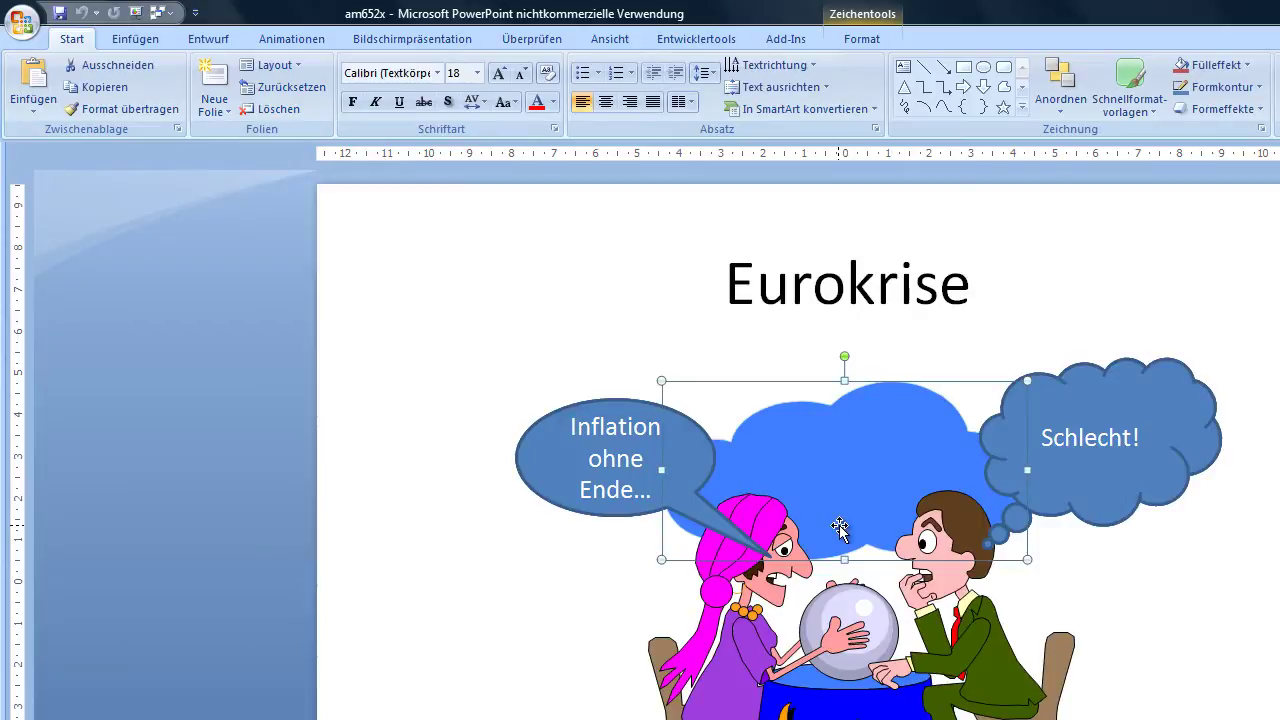